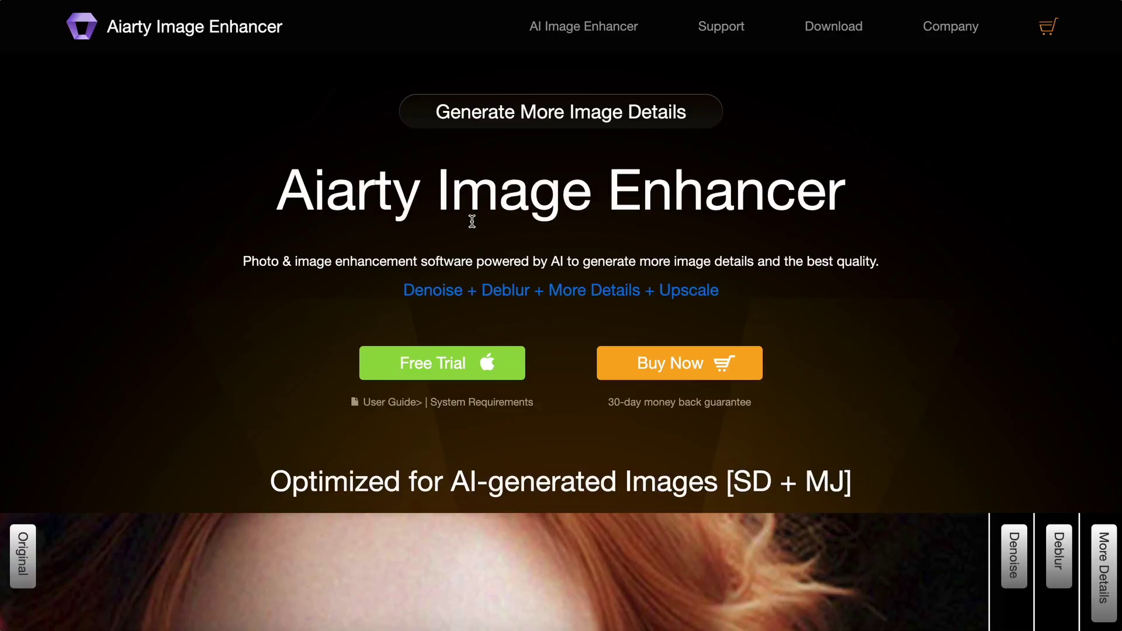
pyautogui.scroll(-10, 464, 220)
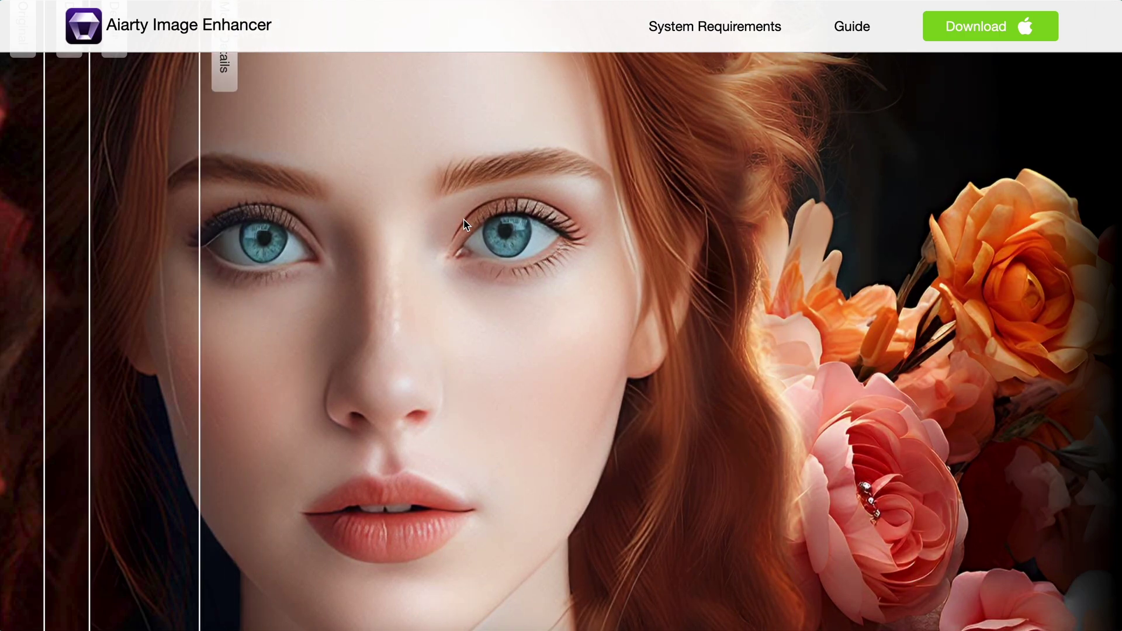
pyautogui.scroll(-8, 466, 224)
pyautogui.scroll(-4, 466, 225)
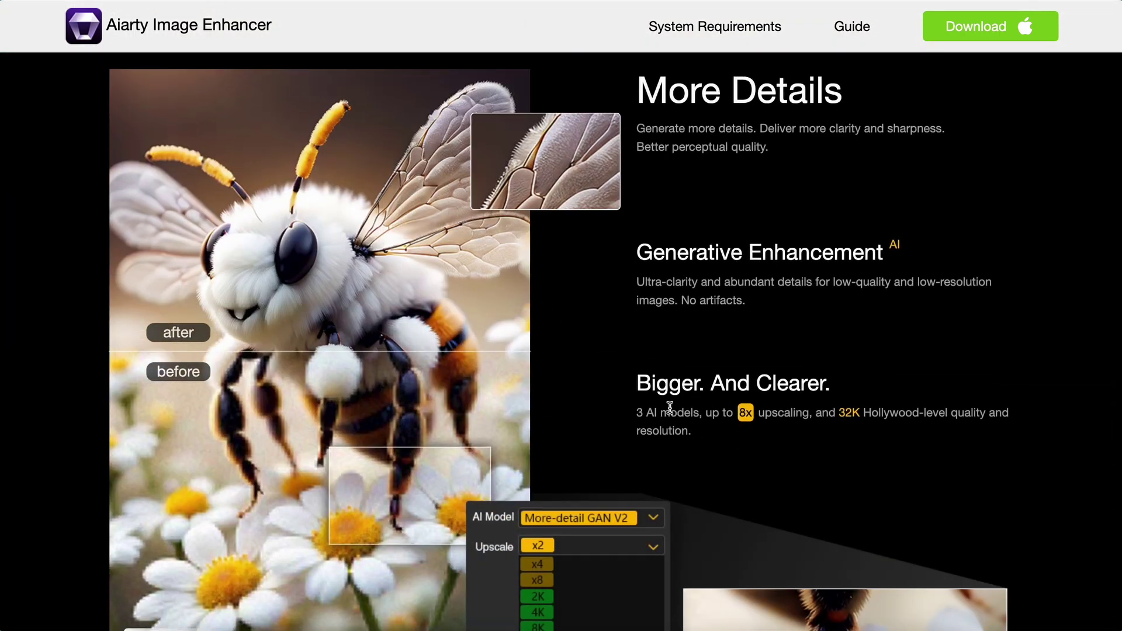
pyautogui.scroll(-6, 559, 428)
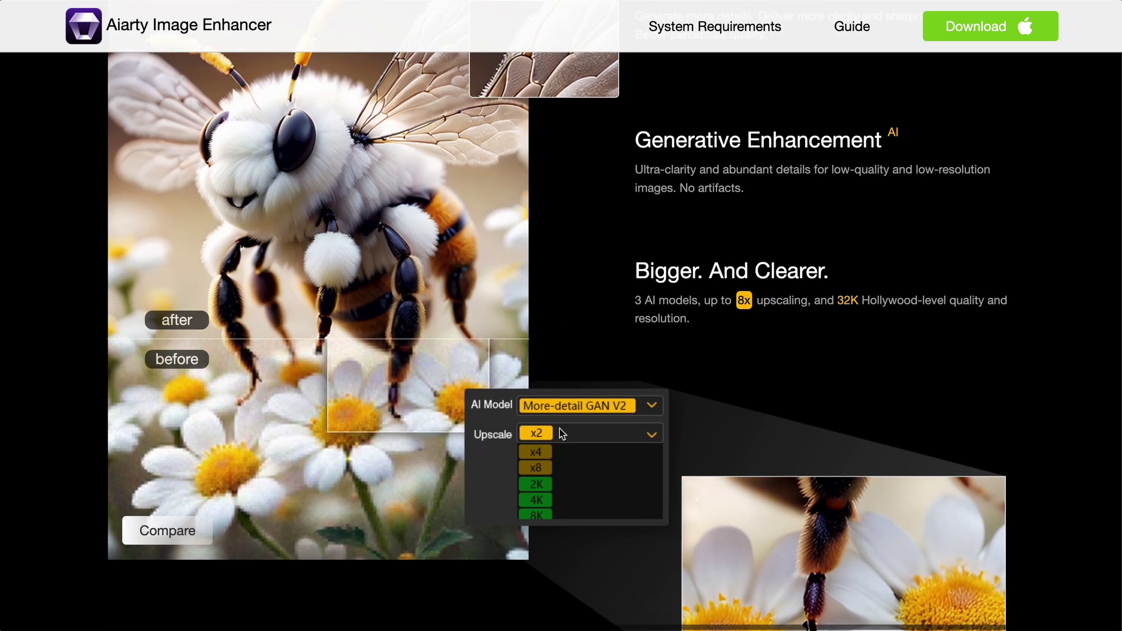
pyautogui.scroll(-10, 559, 433)
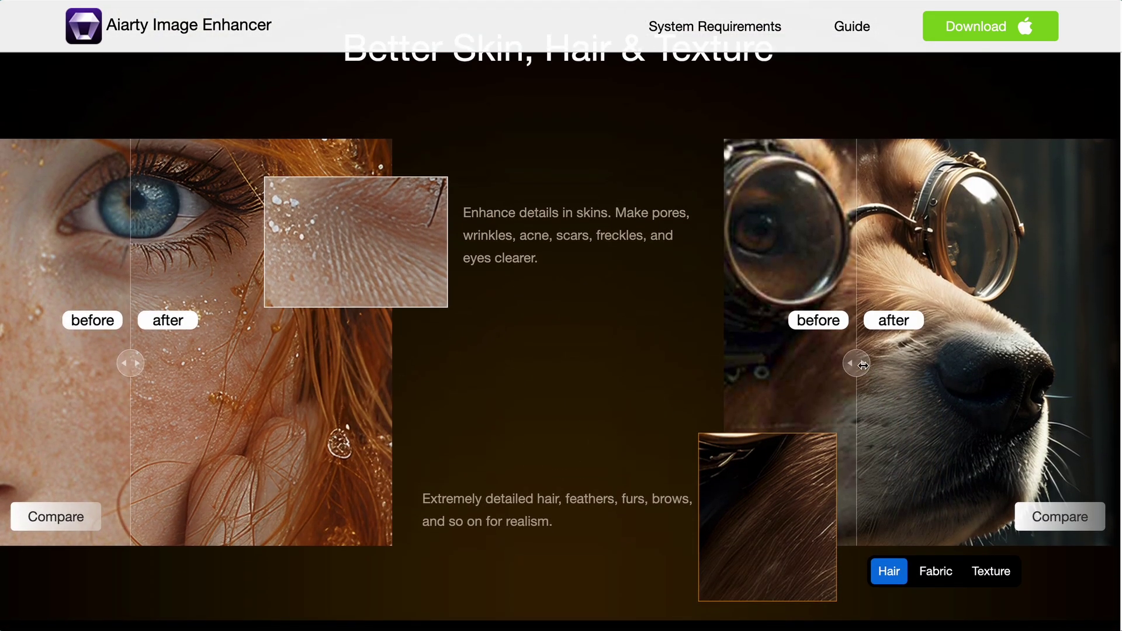
pyautogui.moveTo(863, 366); pyautogui.dragTo(792, 365)
pyautogui.moveTo(143, 365); pyautogui.dragTo(107, 365)
pyautogui.scroll(-7, 107, 368)
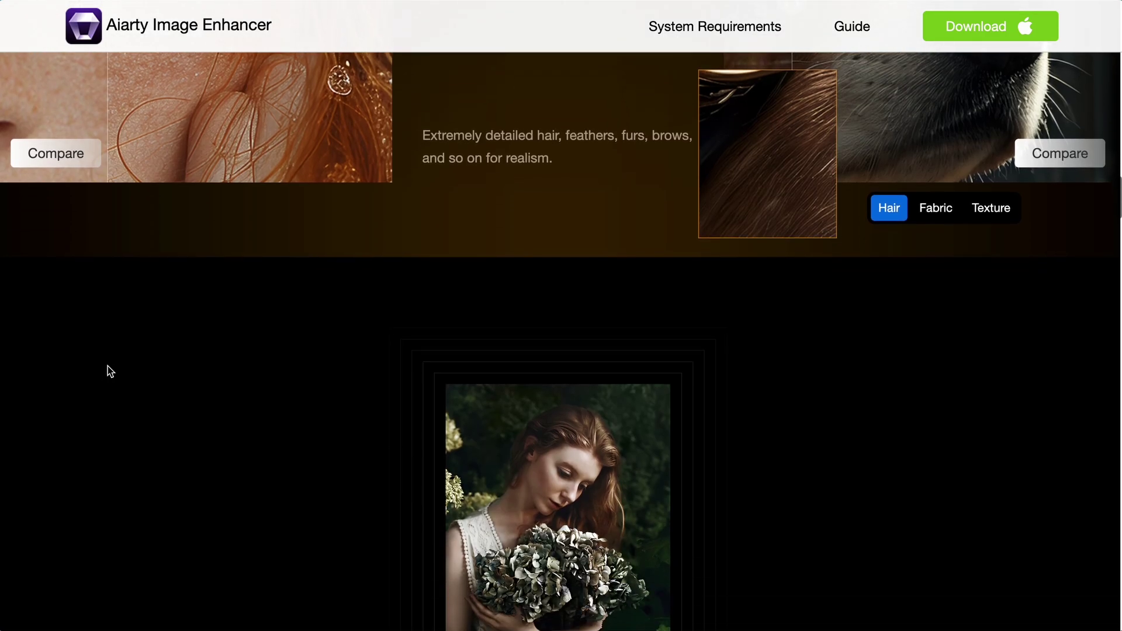
pyautogui.scroll(-5, 108, 366)
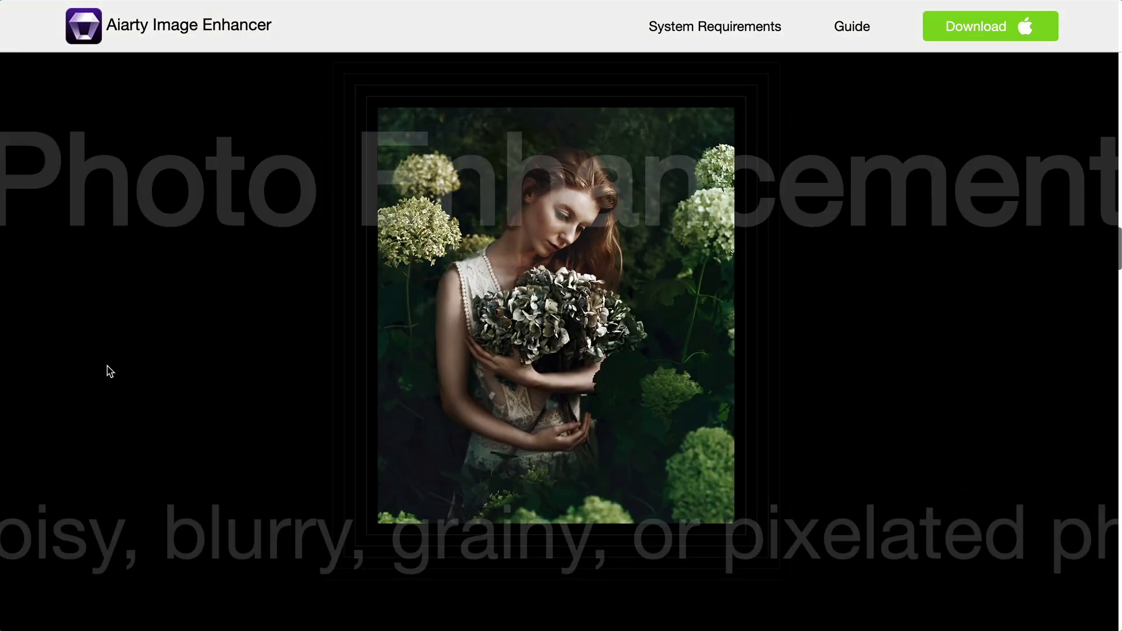
pyautogui.scroll(-5, 107, 366)
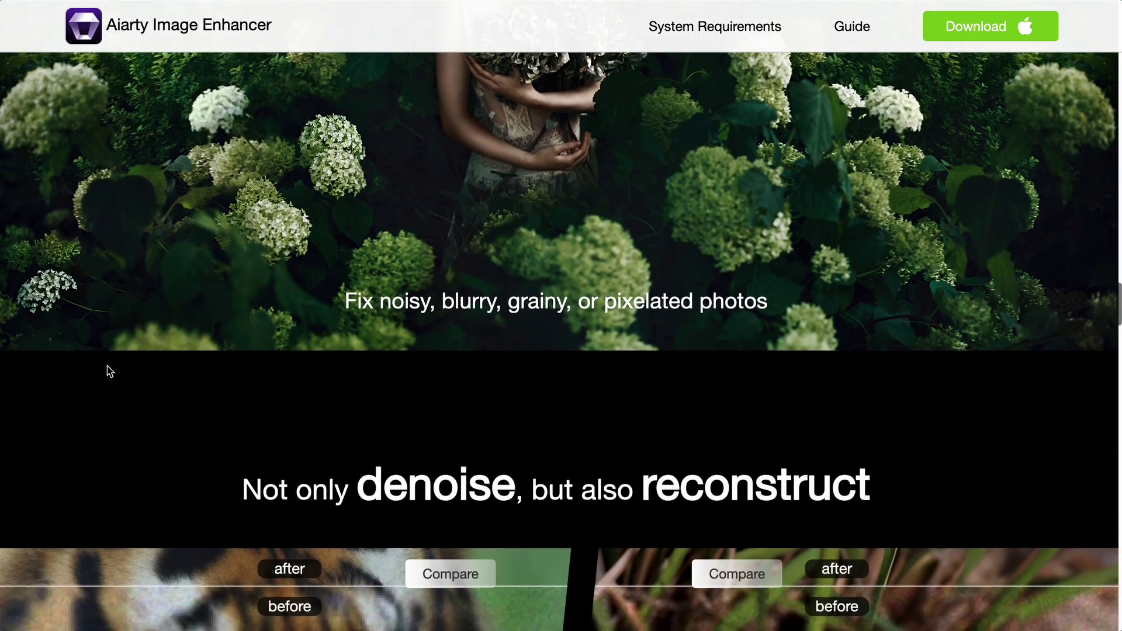
pyautogui.scroll(-10, 107, 365)
pyautogui.scroll(5, 107, 366)
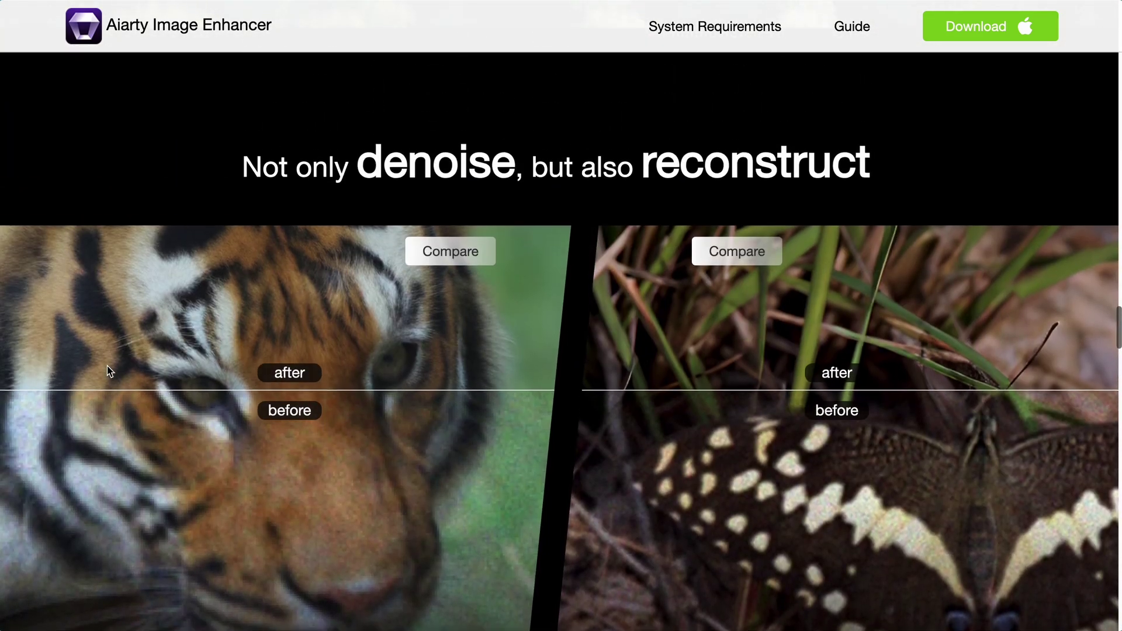
pyautogui.scroll(-5, 106, 366)
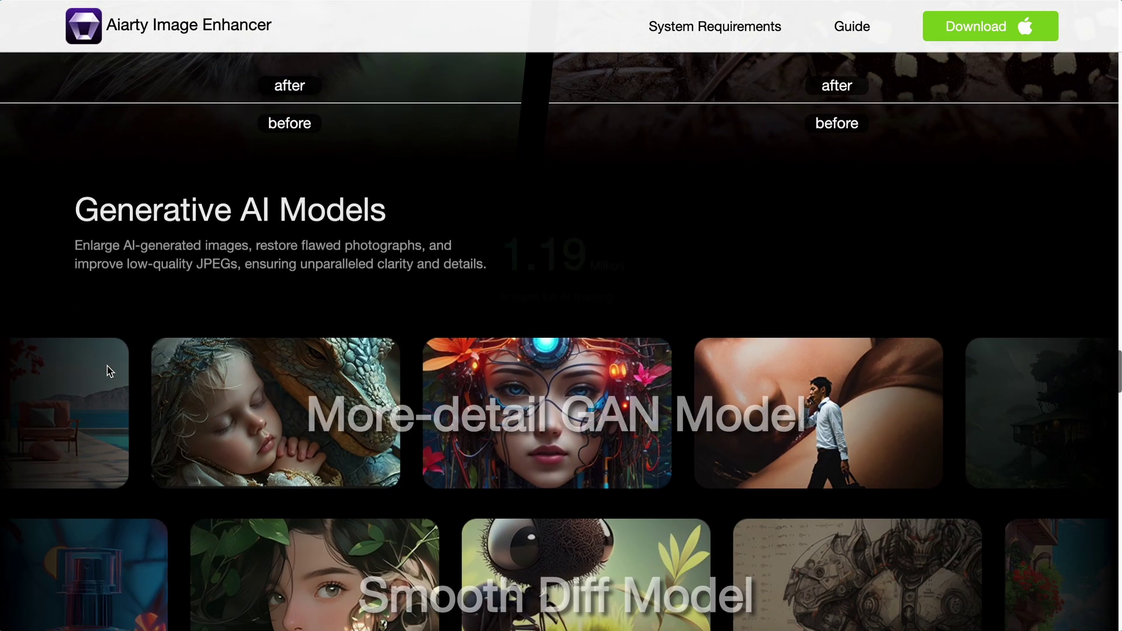
pyautogui.scroll(-4, 107, 366)
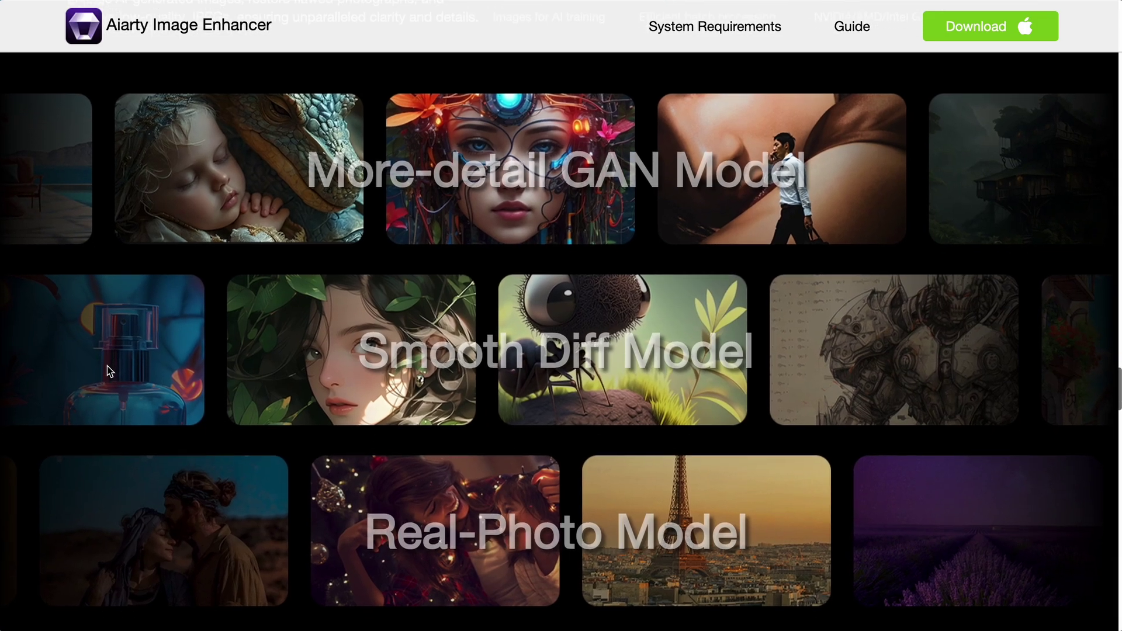
pyautogui.scroll(-3, 107, 366)
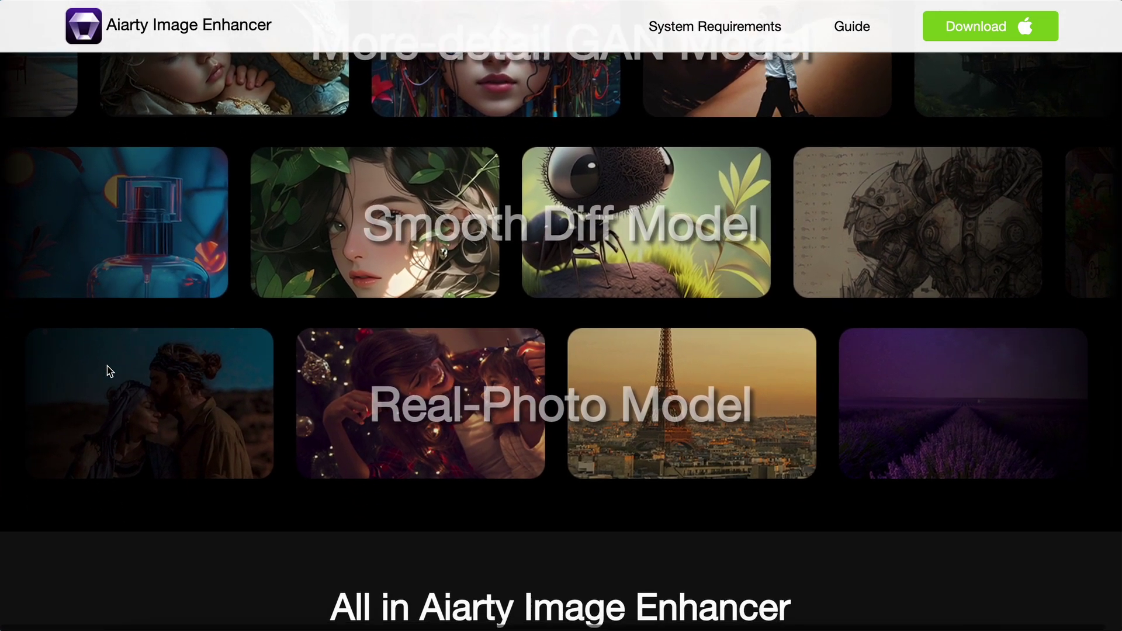
pyautogui.scroll(-8, 107, 366)
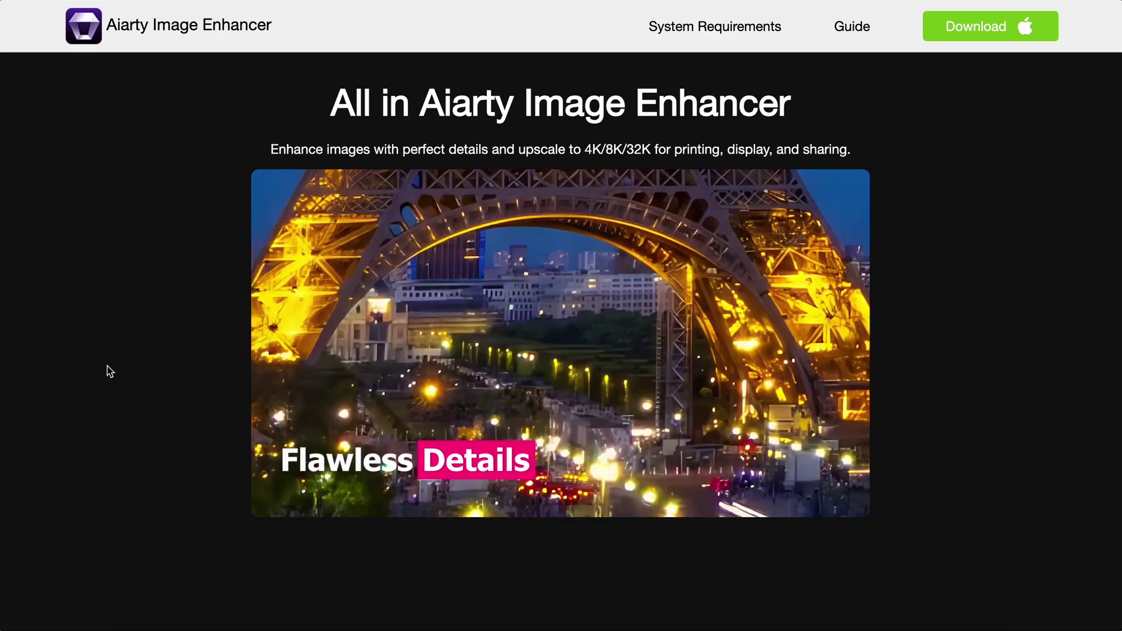
pyautogui.scroll(-1, 107, 366)
pyautogui.scroll(-15, 107, 366)
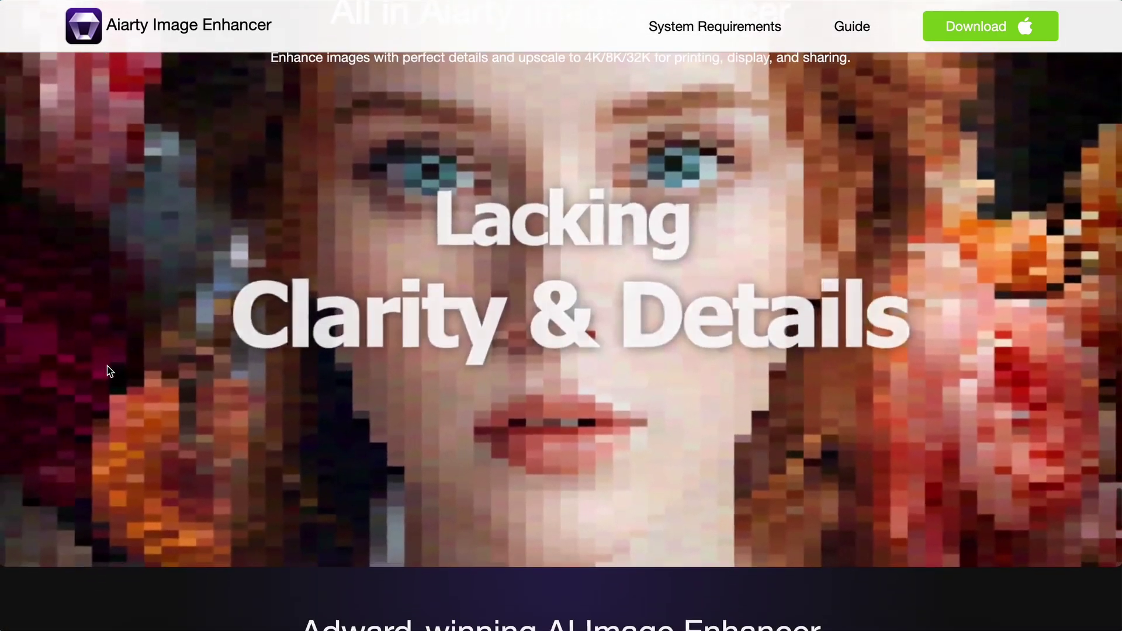
pyautogui.scroll(20, 107, 366)
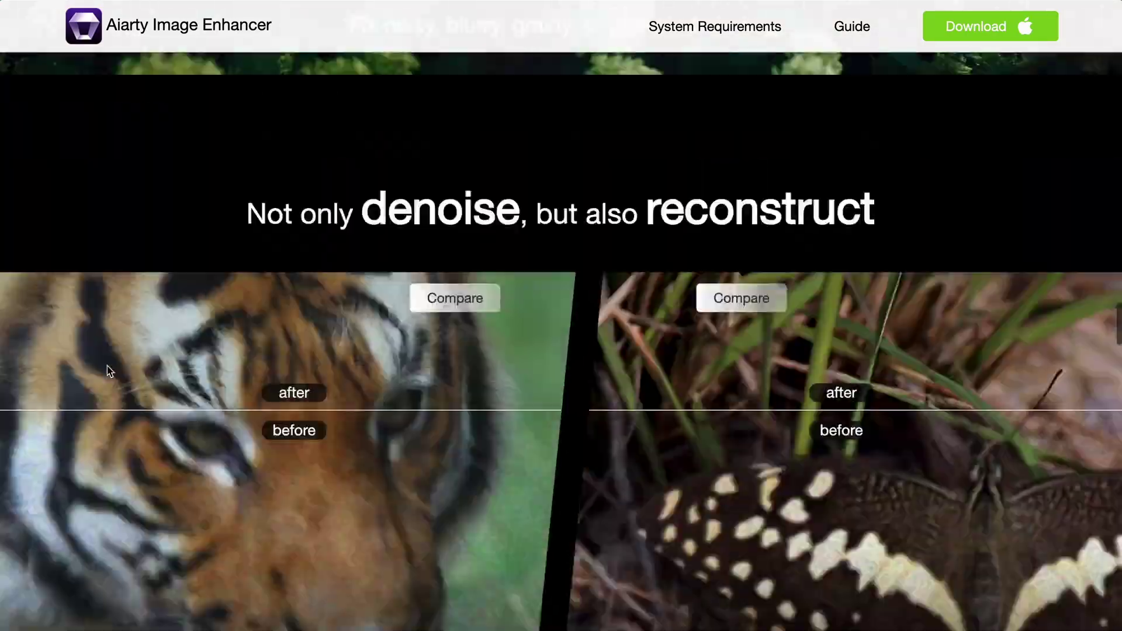
pyautogui.scroll(15, 107, 368)
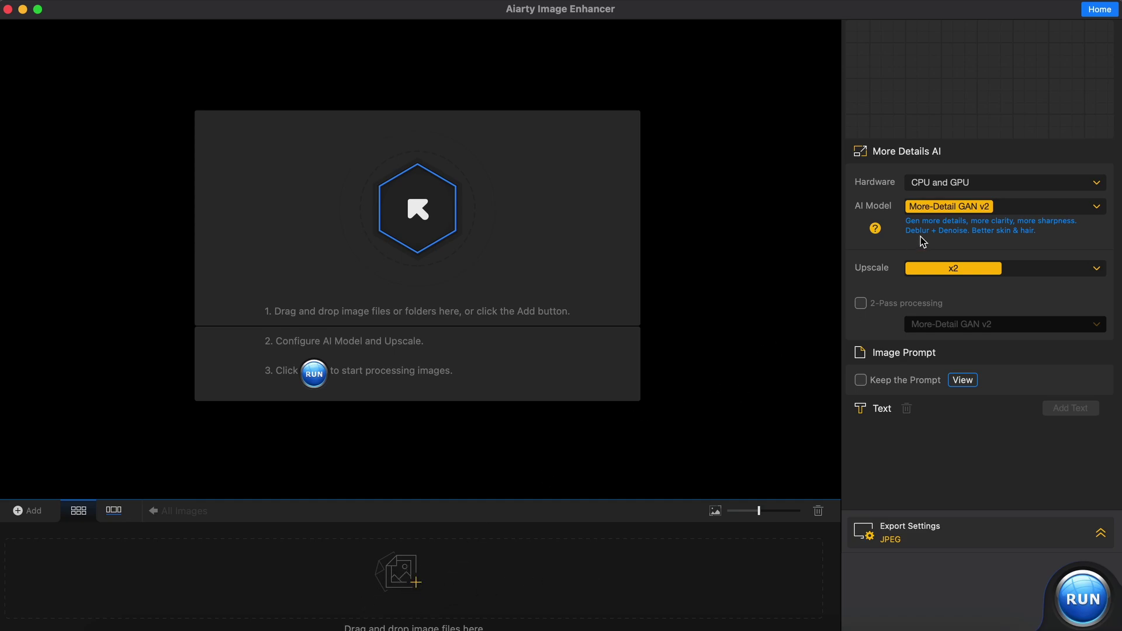
# - Keep CPU and GPU as the processing hardware and More-Detail GAN v2 as the AI model
pyautogui.click(938, 185)
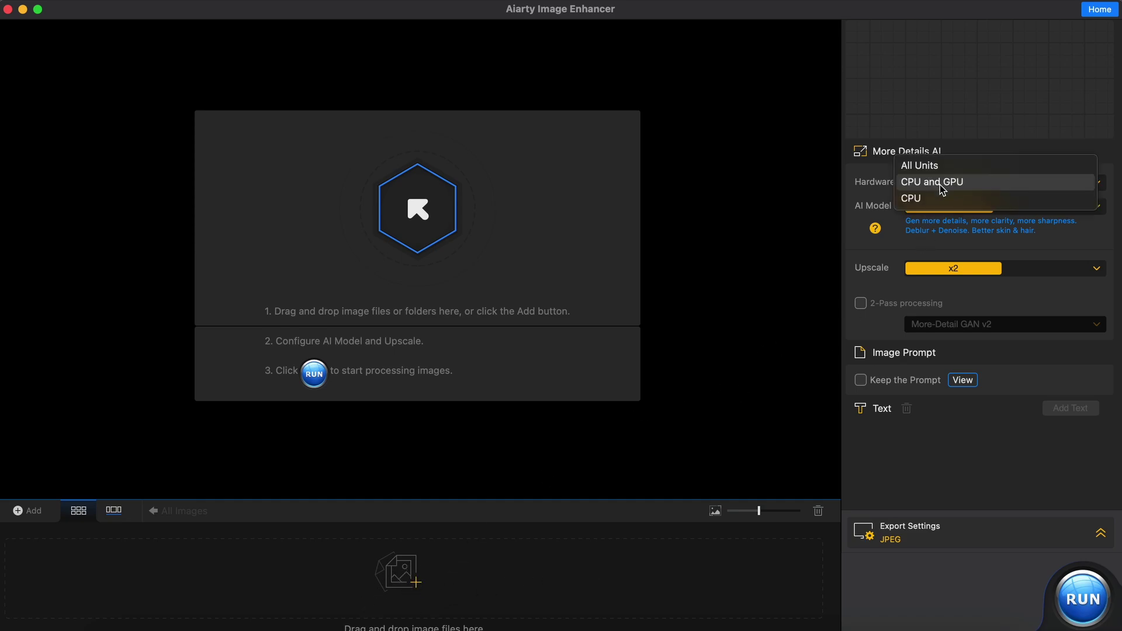
pyautogui.click(927, 185)
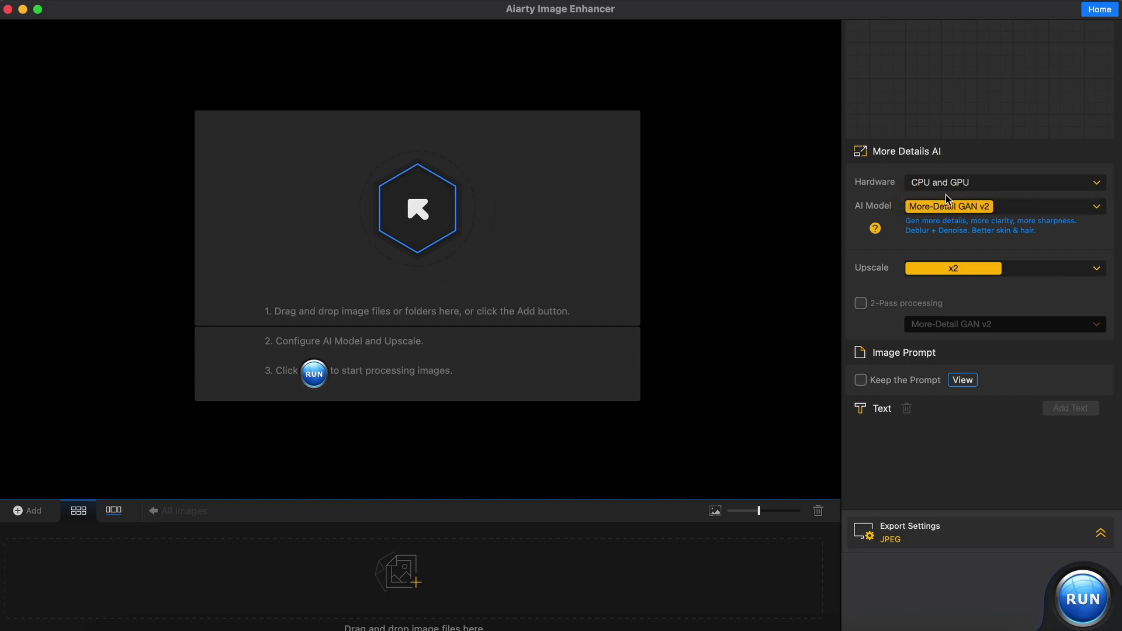
pyautogui.click(980, 186)
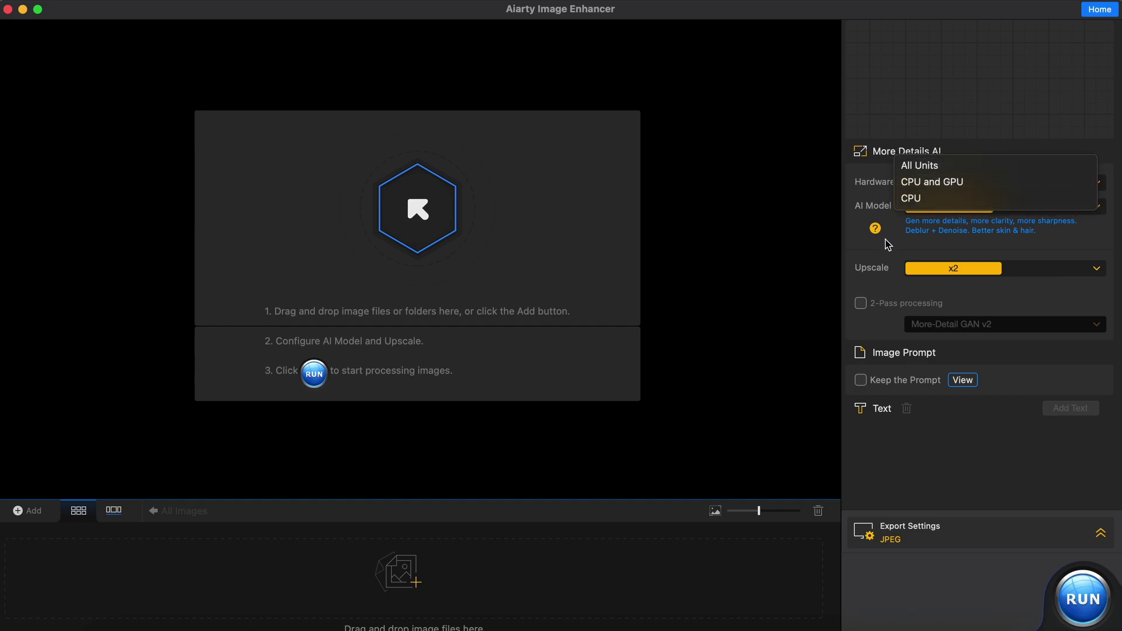
pyautogui.click(875, 186)
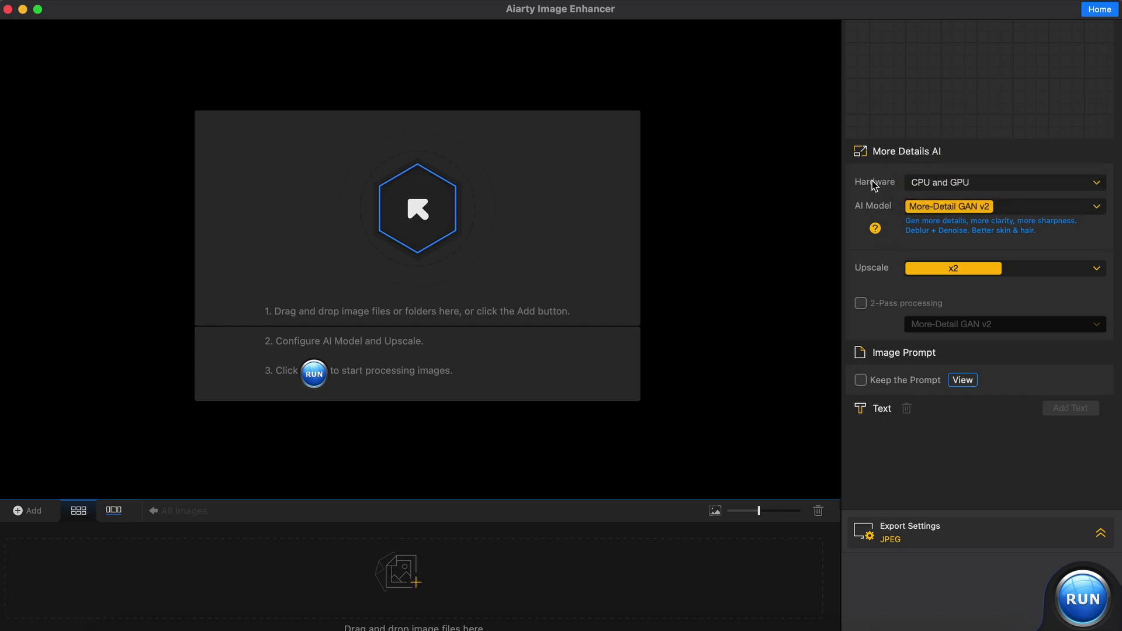
pyautogui.click(1035, 209)
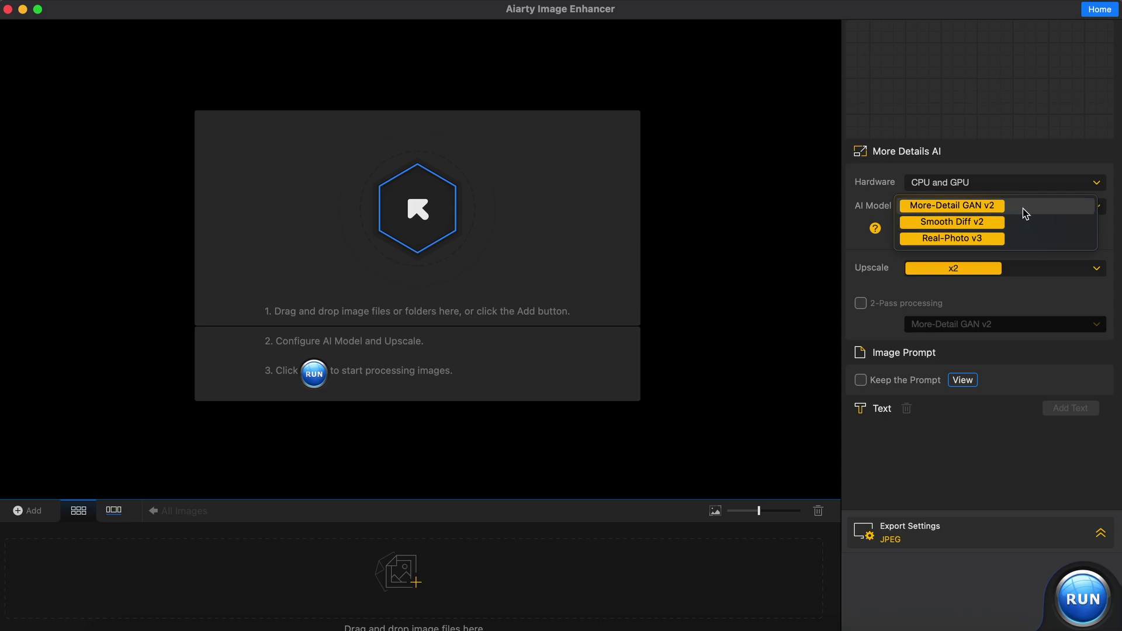
pyautogui.click(1024, 208)
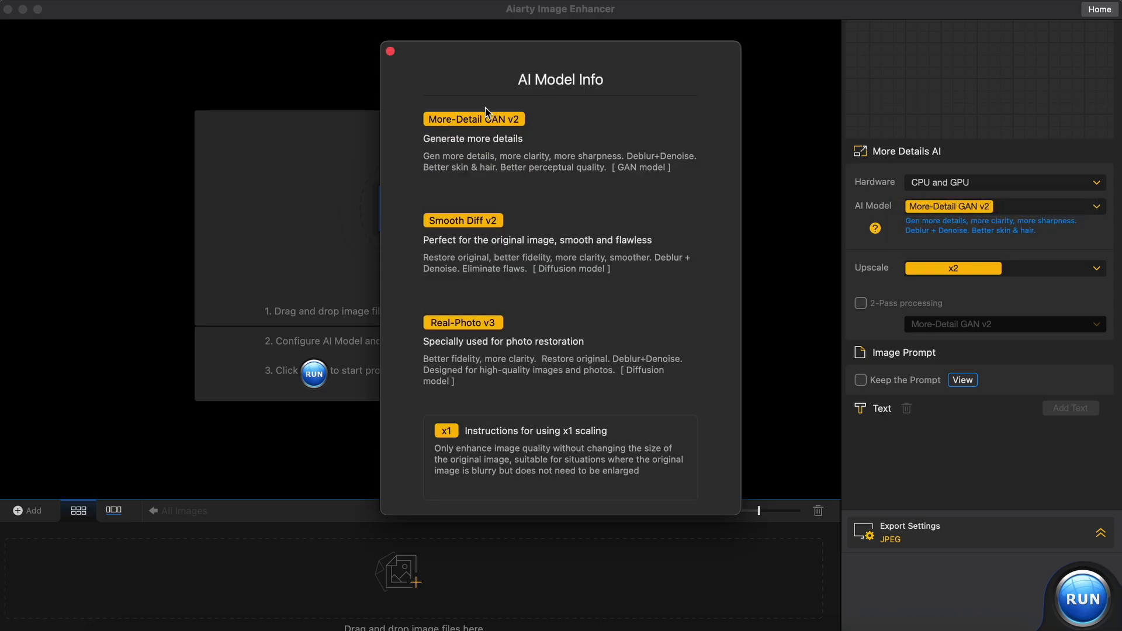
# - Close the AI Model Info window and leave the Upscale dropdown at x2
pyautogui.click(390, 51)
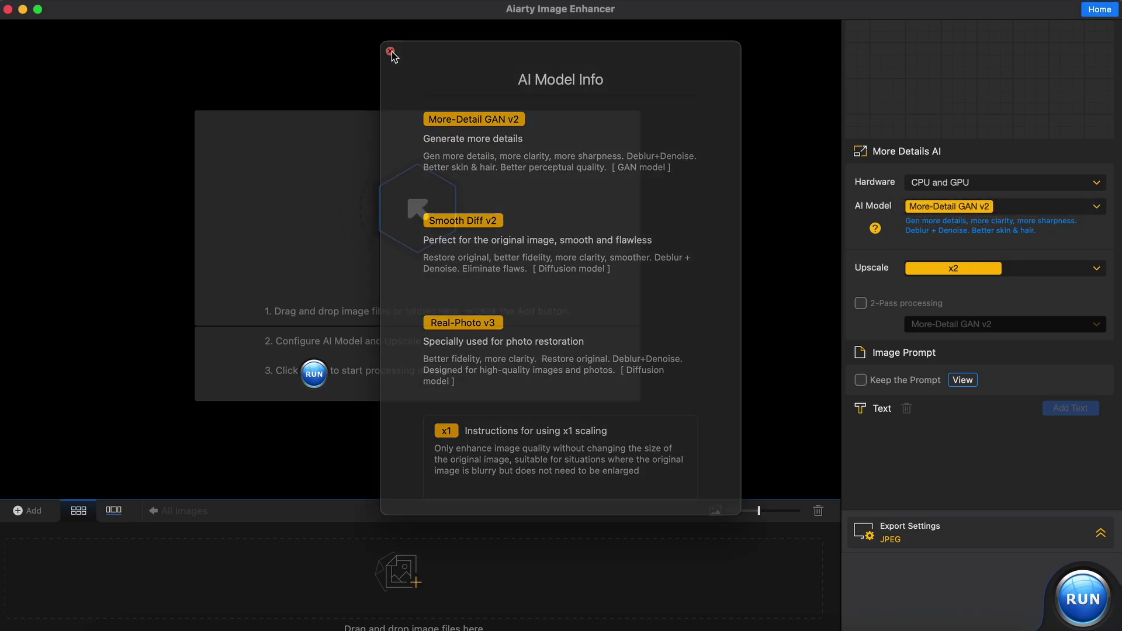
pyautogui.click(1047, 271)
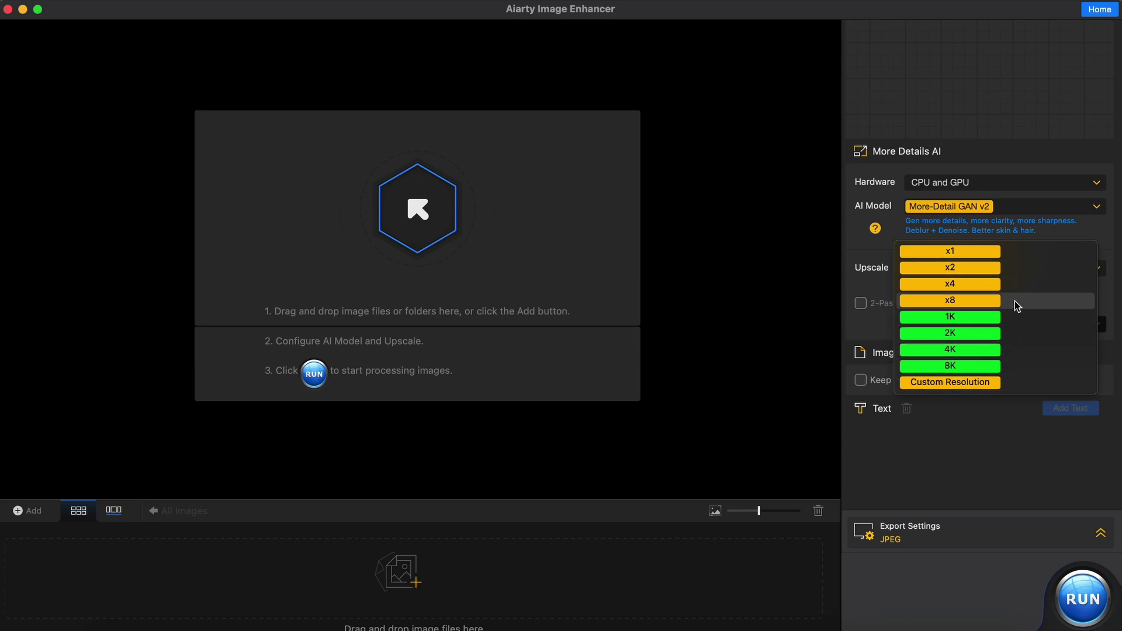
pyautogui.click(1023, 272)
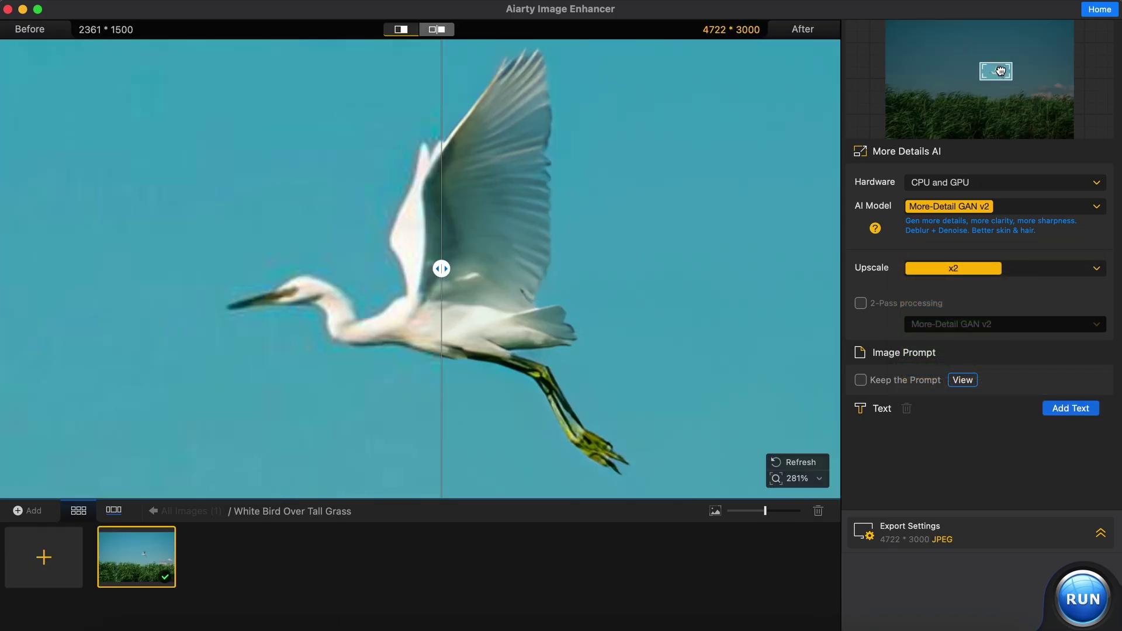
# - Slide the before/after divider left to reveal more of the 4722 × 3000 enhanced egret
pyautogui.moveTo(439, 269); pyautogui.dragTo(202, 206)
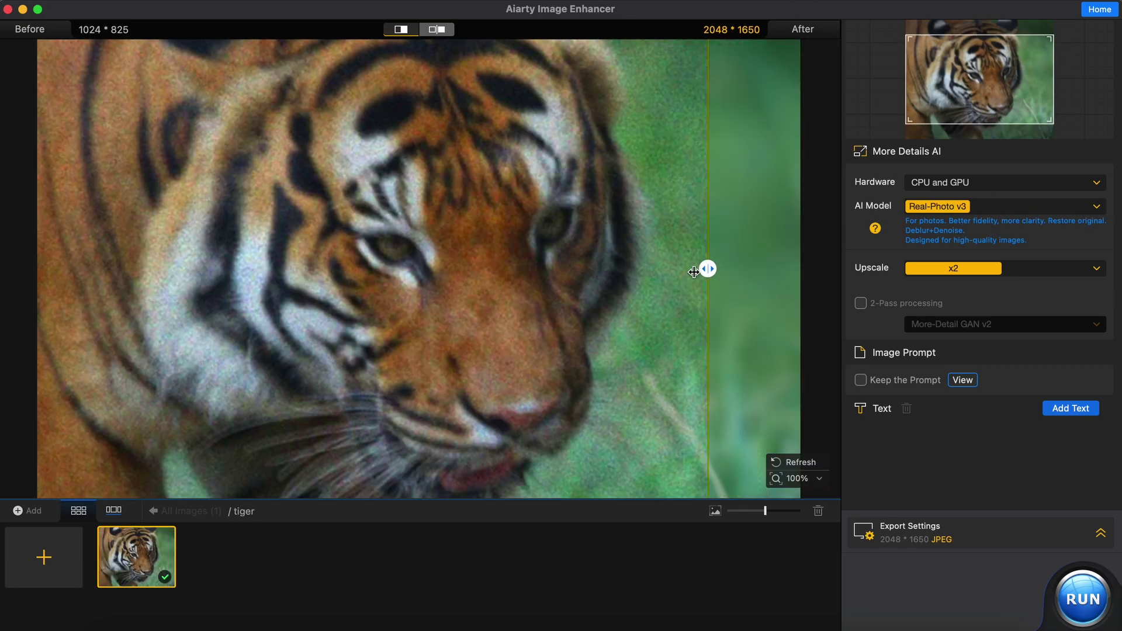
# - Sweep the compare divider back and forth across the tiger's fur, then across the old photo
pyautogui.moveTo(649, 269); pyautogui.dragTo(611, 268)
pyautogui.moveTo(648, 301); pyautogui.dragTo(285, 295)
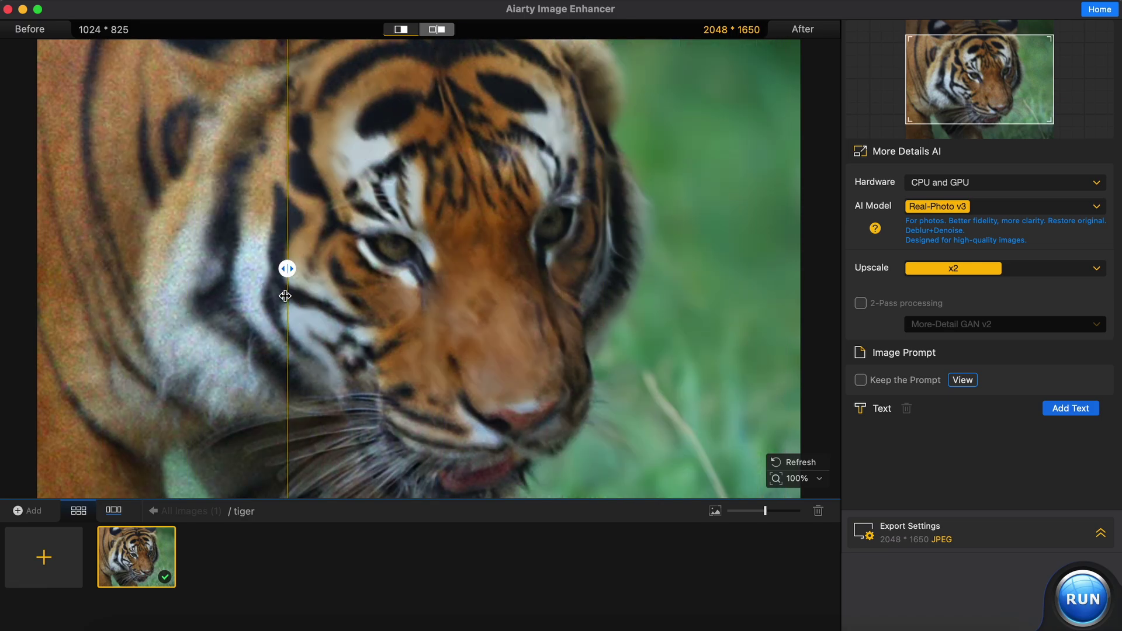
pyautogui.moveTo(50, 283); pyautogui.dragTo(703, 441)
pyautogui.moveTo(778, 448); pyautogui.dragTo(713, 458)
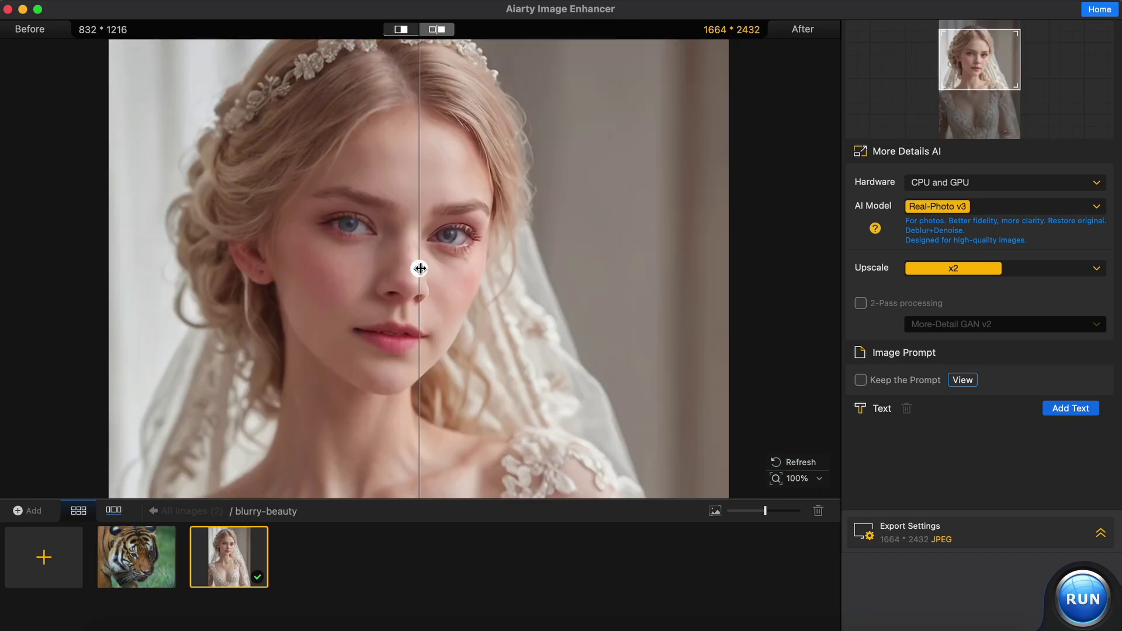
pyautogui.moveTo(420, 268); pyautogui.dragTo(114, 344)
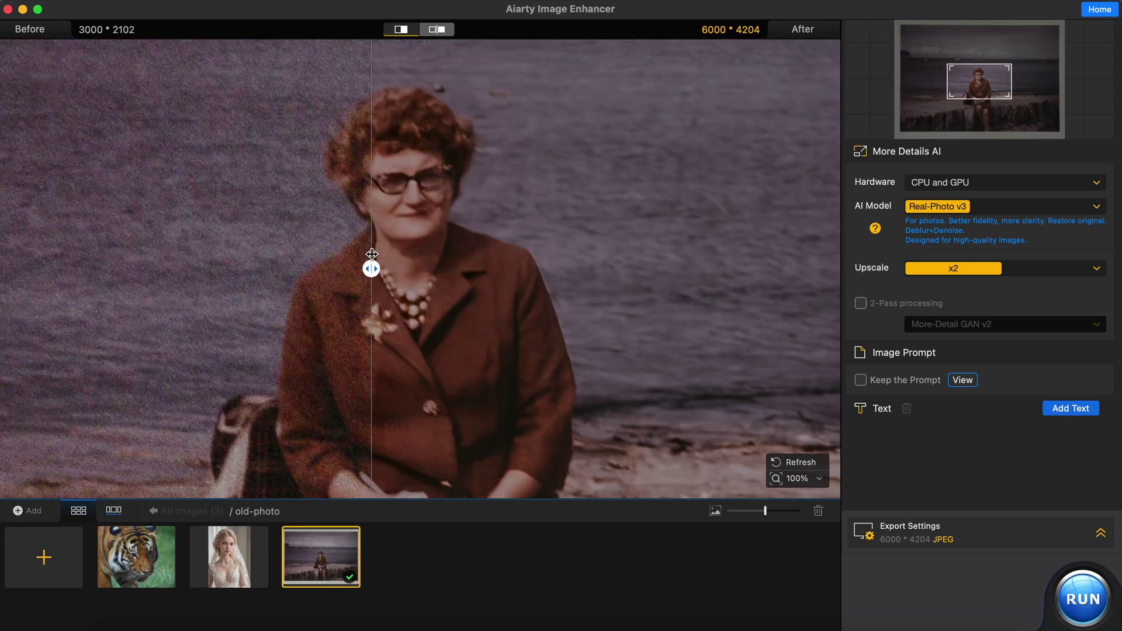
pyautogui.moveTo(371, 263); pyautogui.dragTo(300, 399)
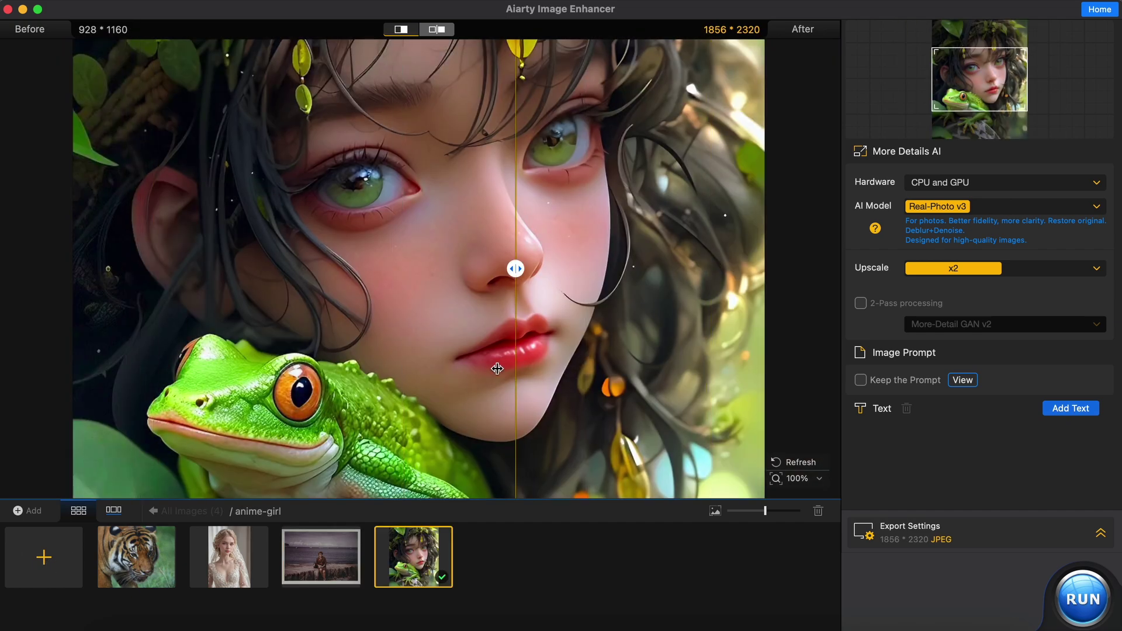
# - Compare the old seaside photo's noisy original with its enhanced version
pyautogui.moveTo(497, 368); pyautogui.dragTo(71, 383)
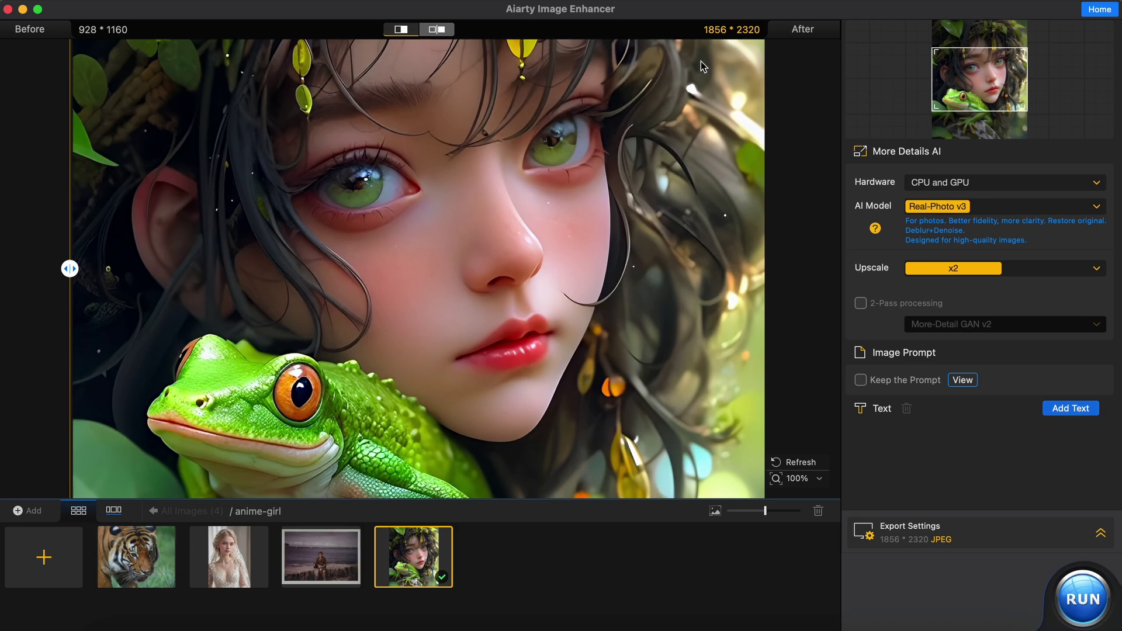
pyautogui.click(339, 535)
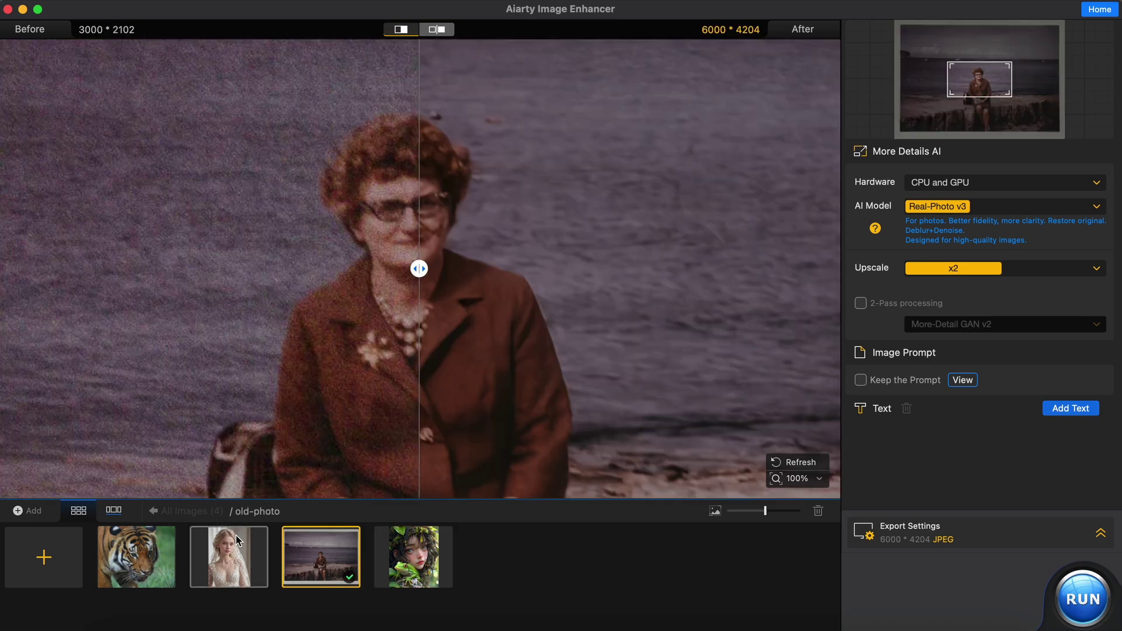
pyautogui.moveTo(420, 267); pyautogui.dragTo(243, 263)
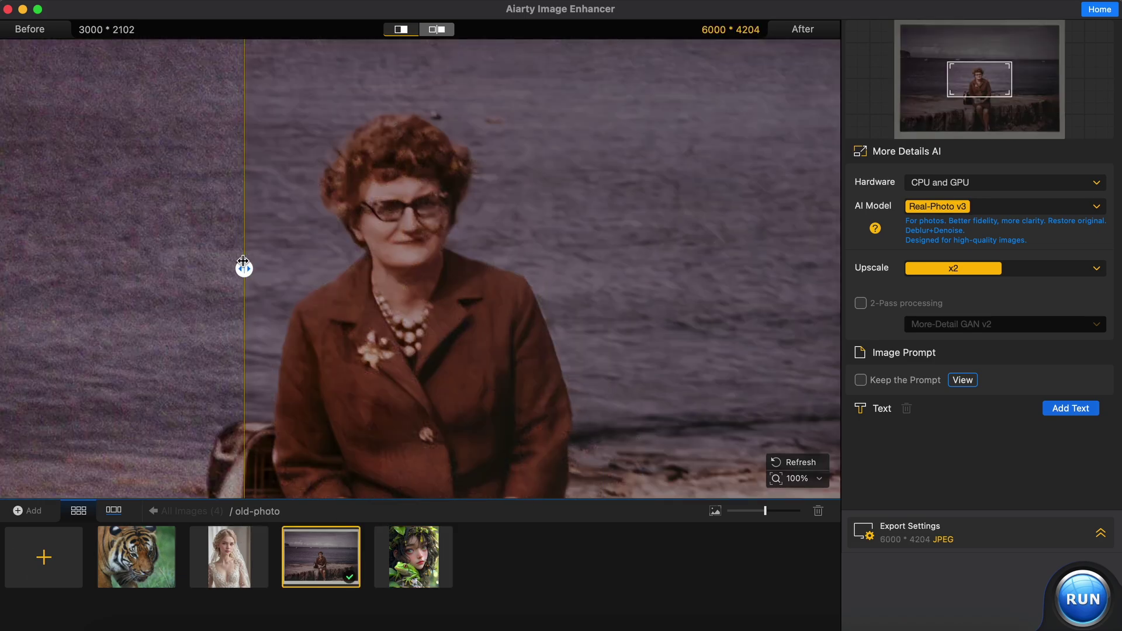
# - Compare the bride and tiger images before and after, then the bride's face again
pyautogui.click(228, 549)
pyautogui.moveTo(425, 264); pyautogui.dragTo(233, 254)
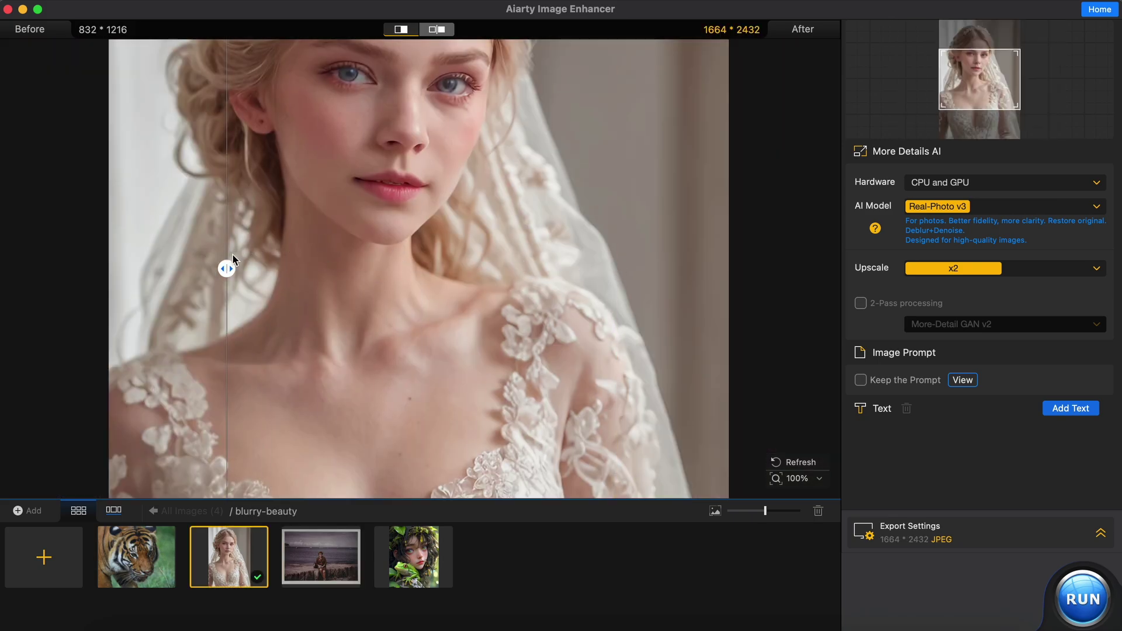
pyautogui.click(159, 559)
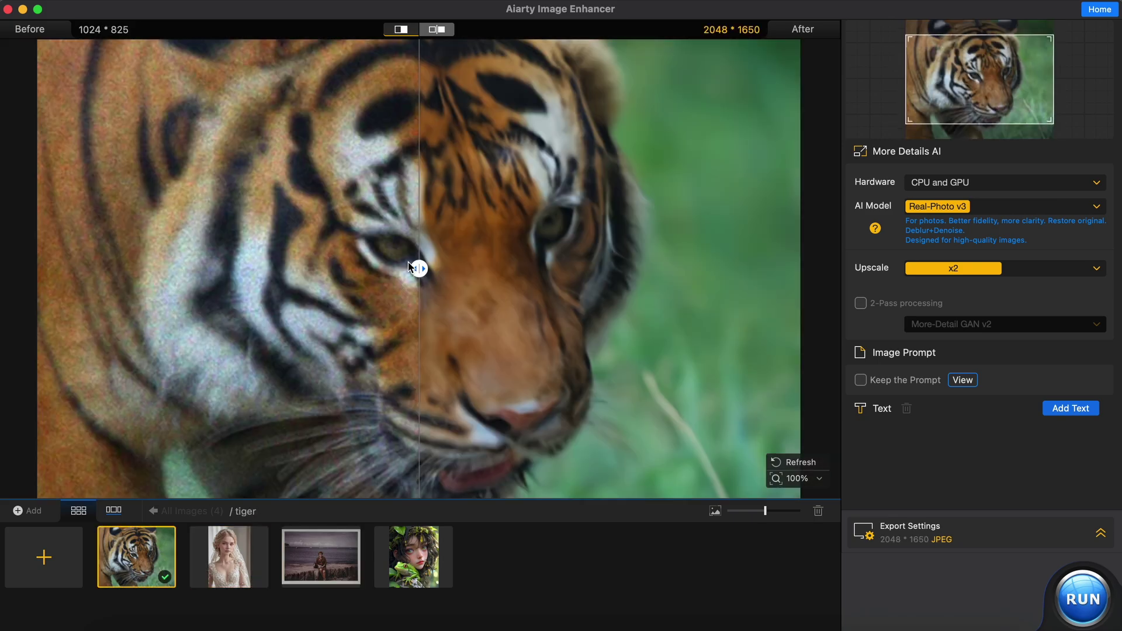
pyautogui.moveTo(416, 268); pyautogui.dragTo(332, 331)
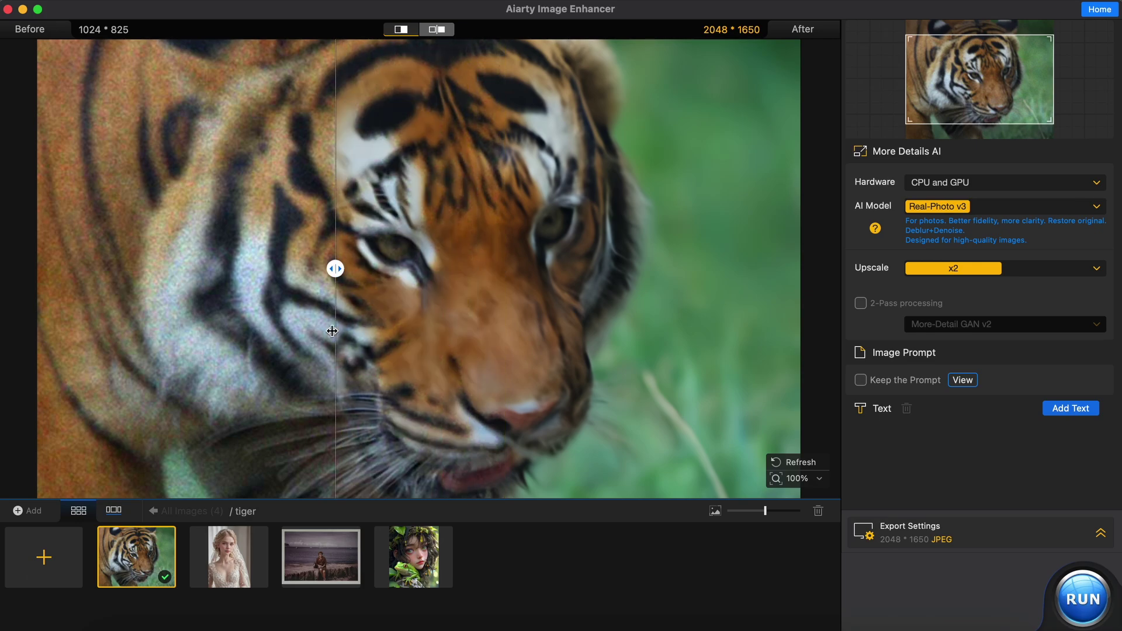
pyautogui.click(216, 570)
pyautogui.moveTo(421, 264); pyautogui.dragTo(249, 242)
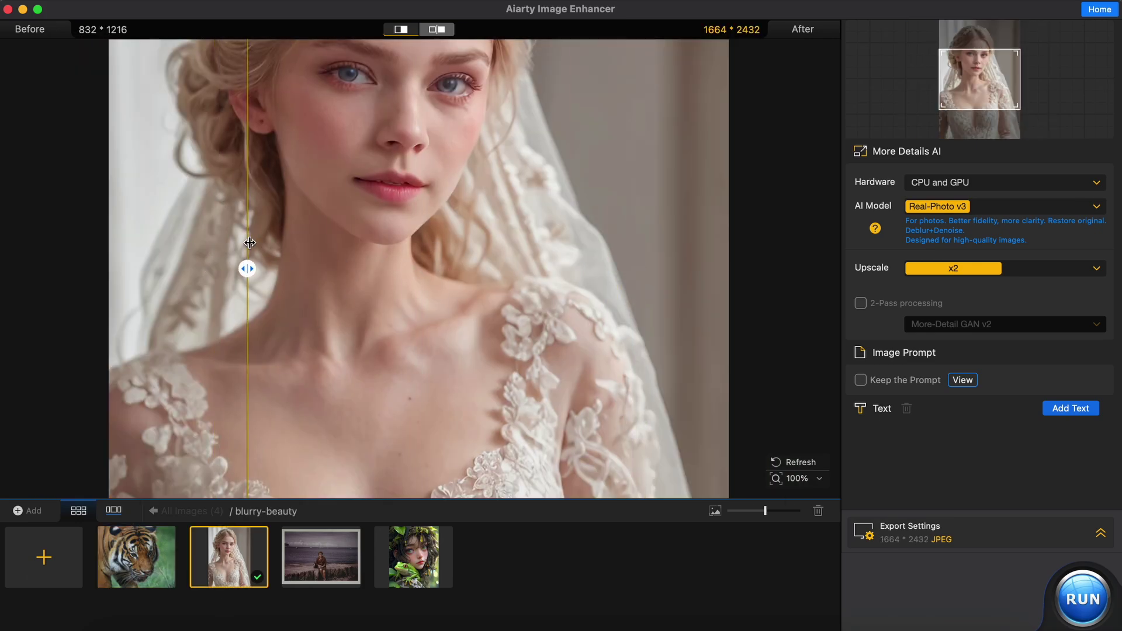
# - Show the old photo almost entirely unenhanced, then select the anime-girl image
pyautogui.click(286, 538)
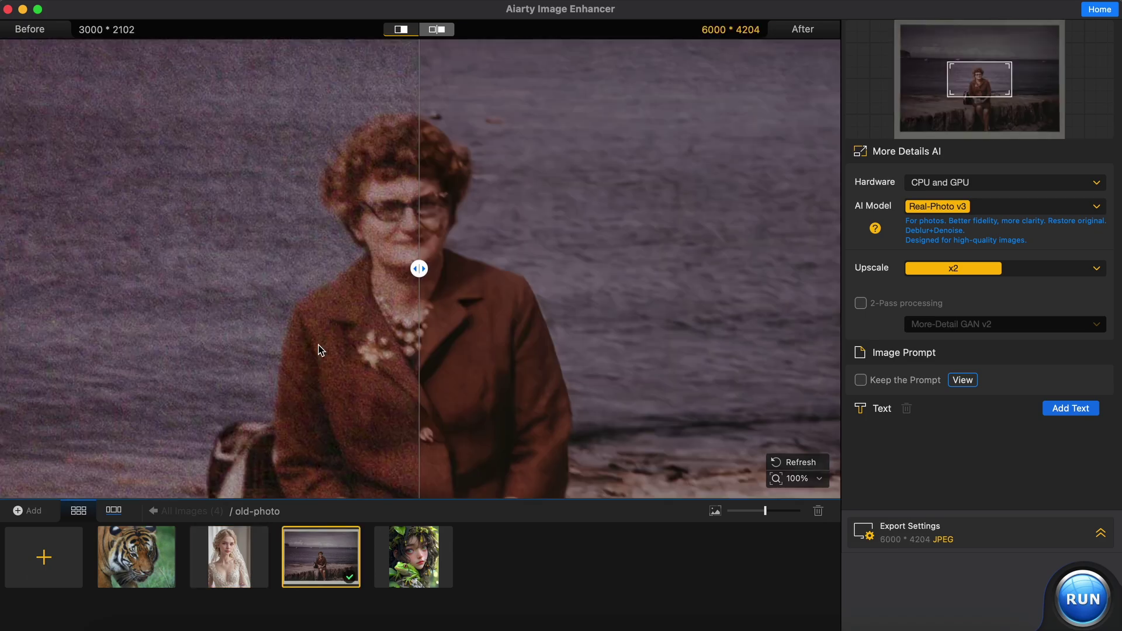
pyautogui.moveTo(406, 271); pyautogui.dragTo(510, 241)
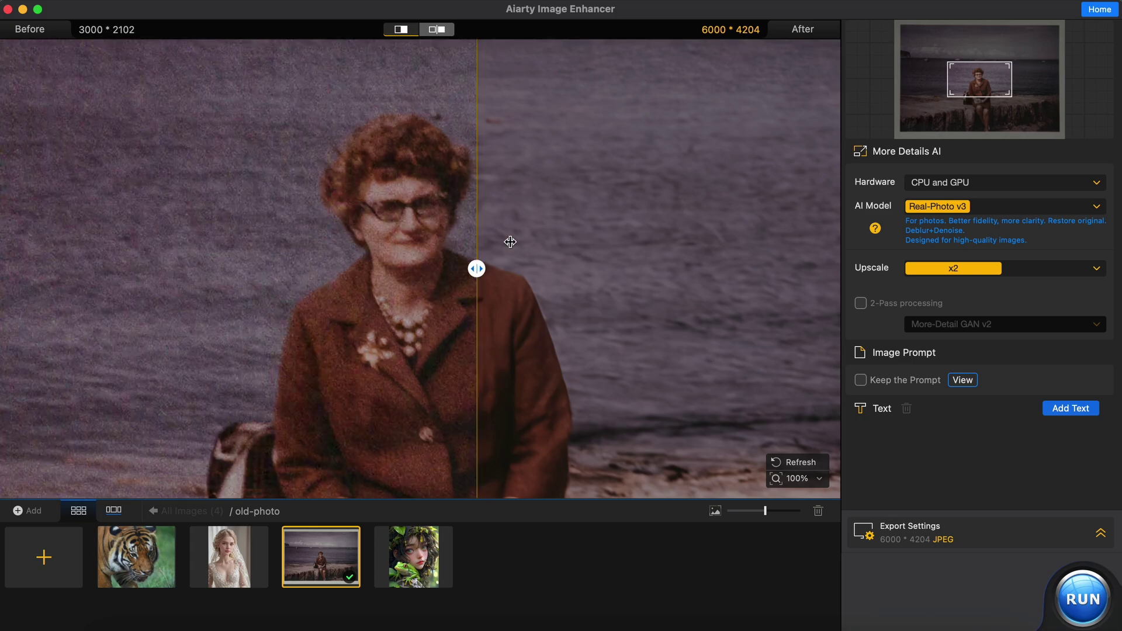
pyautogui.moveTo(744, 270); pyautogui.dragTo(830, 281)
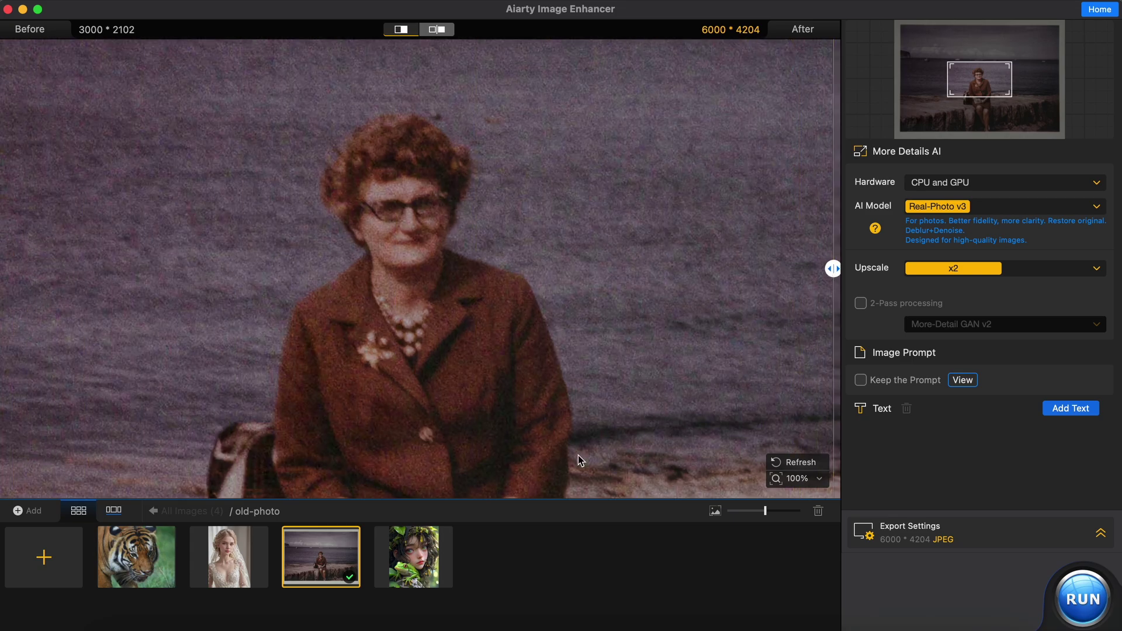
pyautogui.click(413, 585)
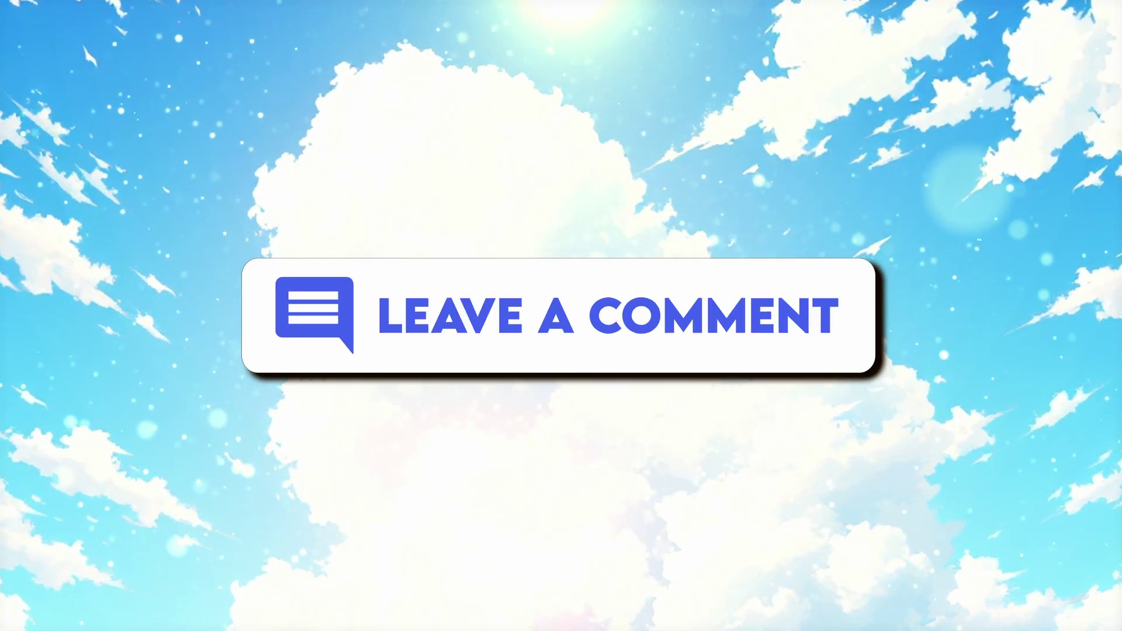
# - Raise the Super Thanks amount to $50.00, then open the channel's Join membership options
pyautogui.click(928, 552)
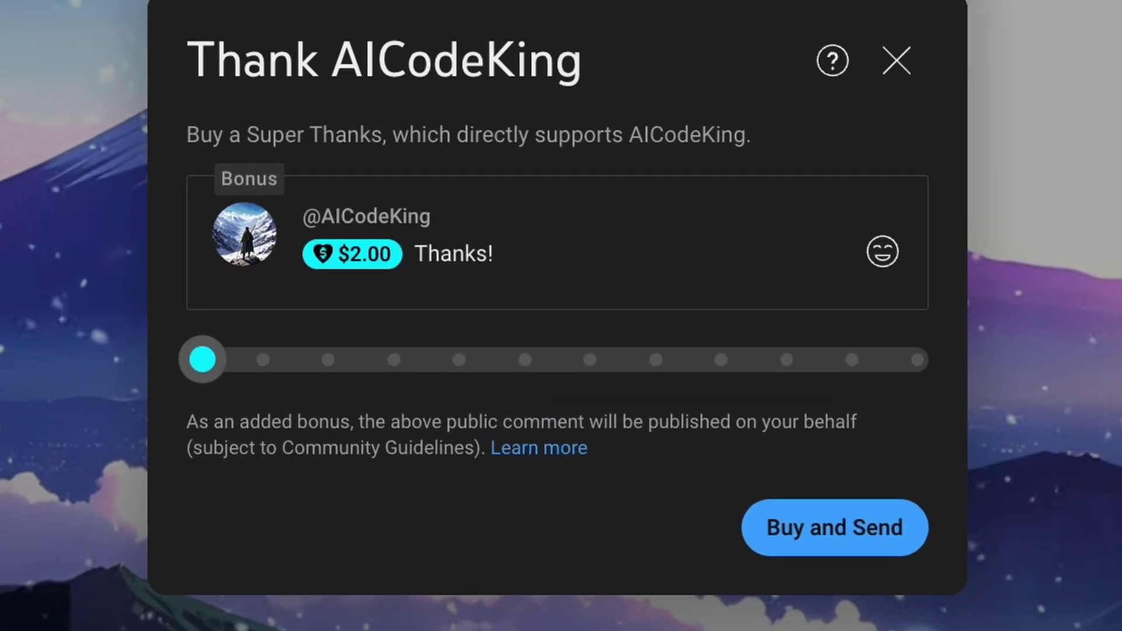
pyautogui.moveTo(214, 385); pyautogui.dragTo(954, 387)
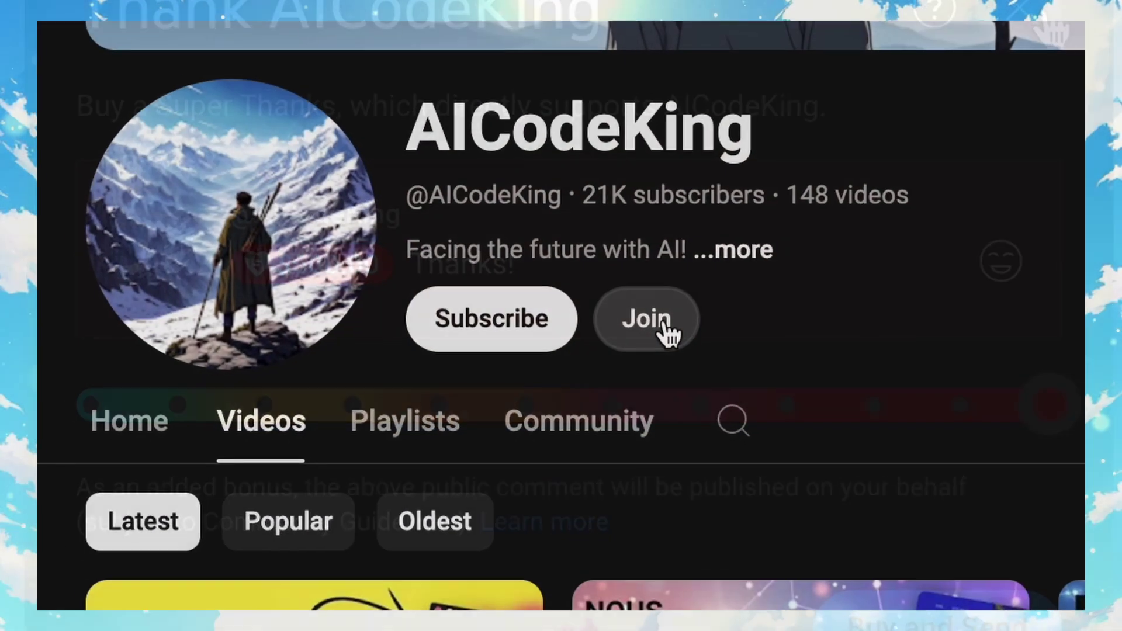
pyautogui.click(649, 319)
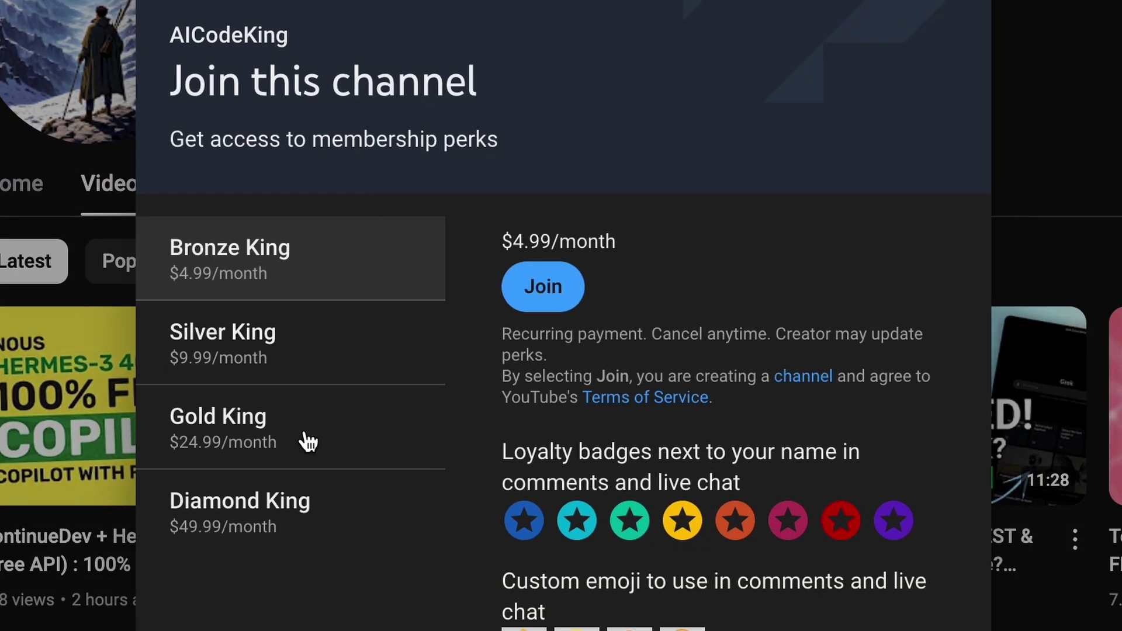